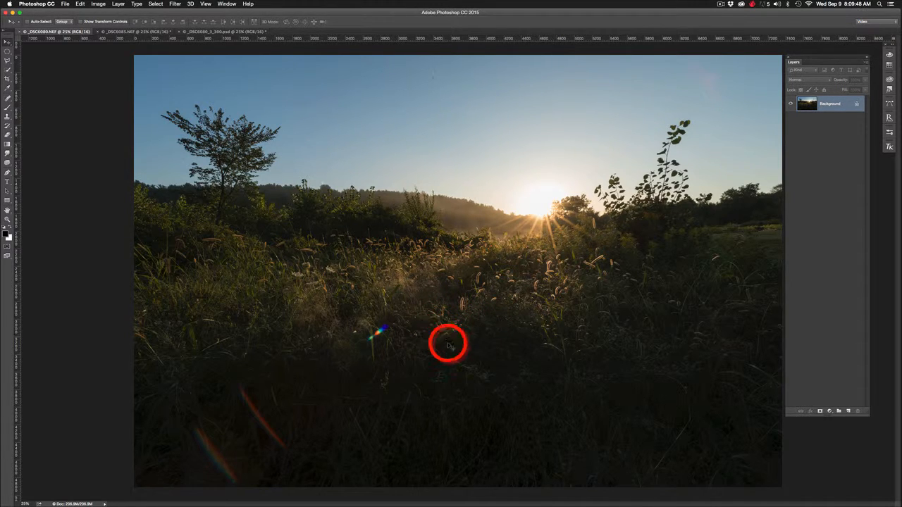
Copy the entire hand-shaded photo _DSC6085.NEF into _DSC6080.NEF as a new layer above the background
{"action": "left_click", "coordinate": [129, 33]}
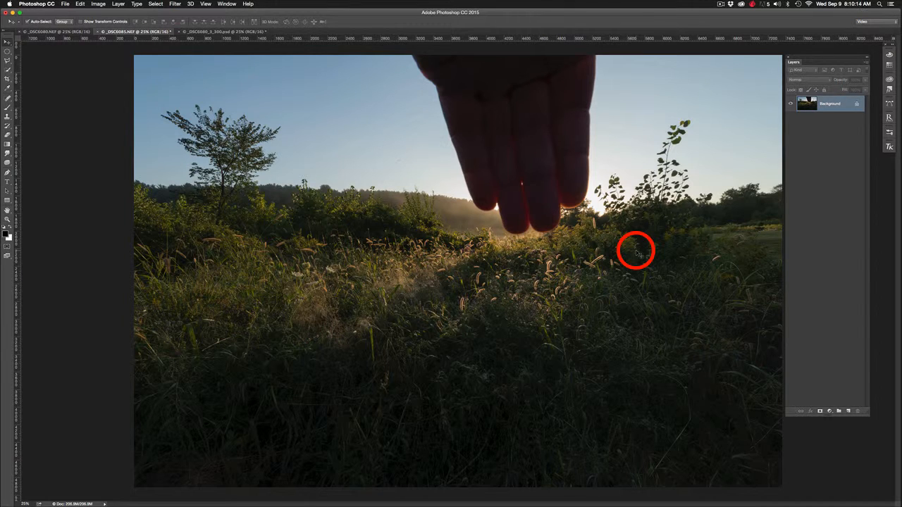
{"action": "key", "text": "super+a"}
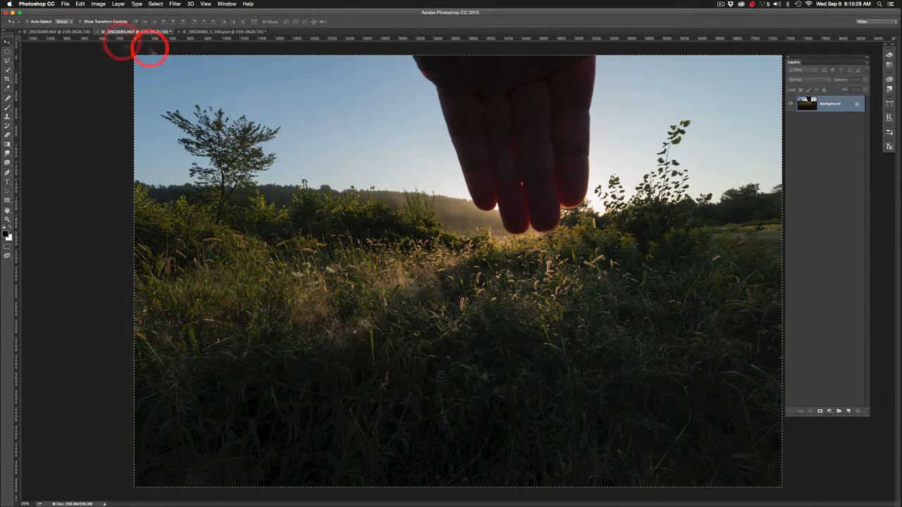
{"action": "left_click", "coordinate": [62, 33]}
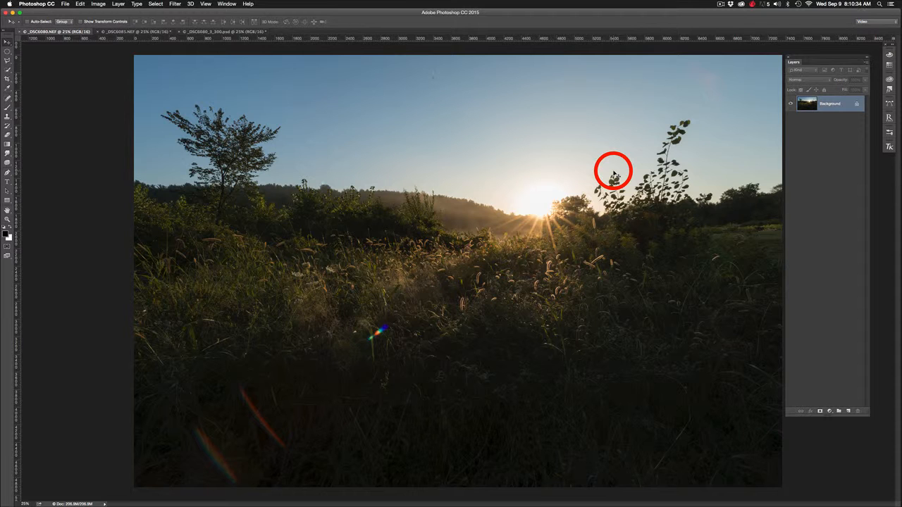
{"action": "key", "text": "super+v"}
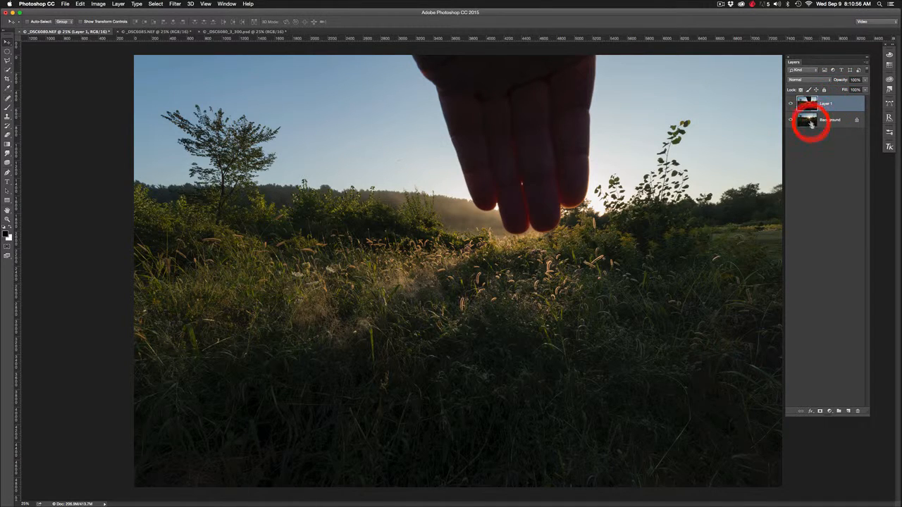
Compare the pasted Layer 1 with the Background, and auto-align both layers using the Auto projection
{"action": "left_click", "coordinate": [791, 104]}
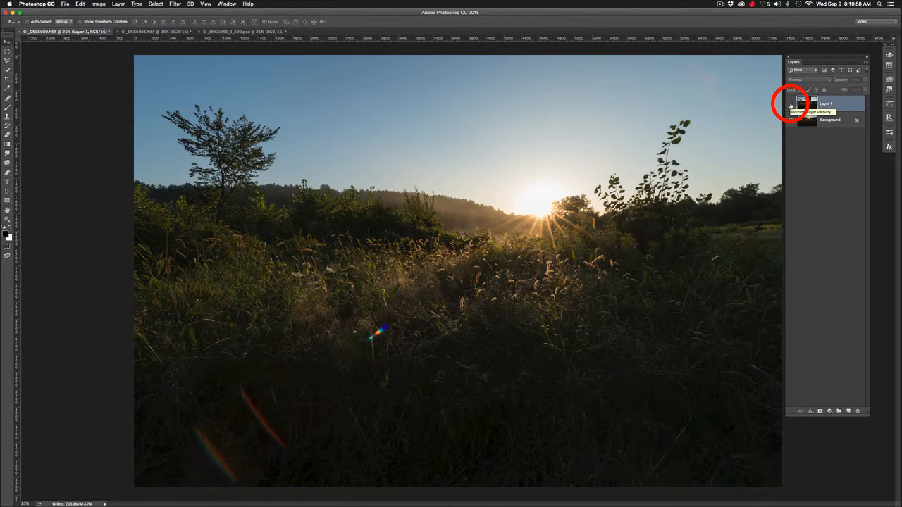
{"action": "left_click", "coordinate": [790, 104]}
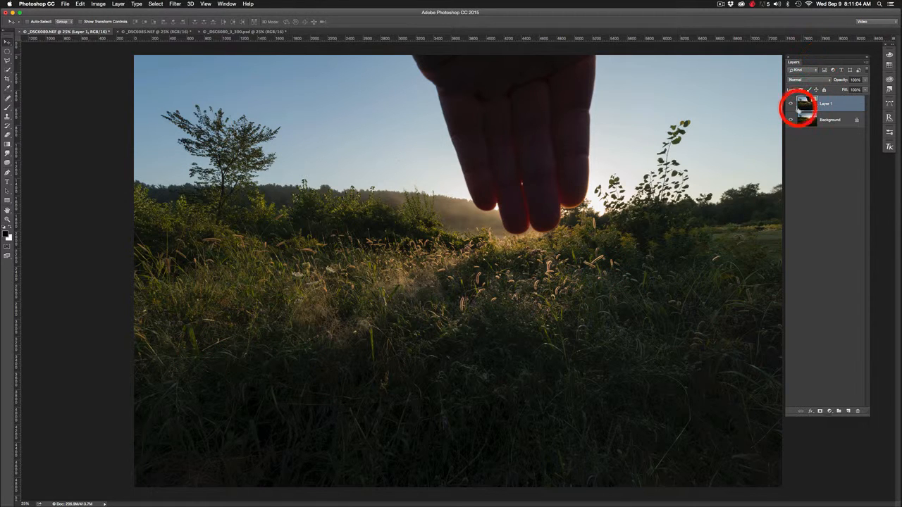
{"action": "left_click", "coordinate": [790, 103]}
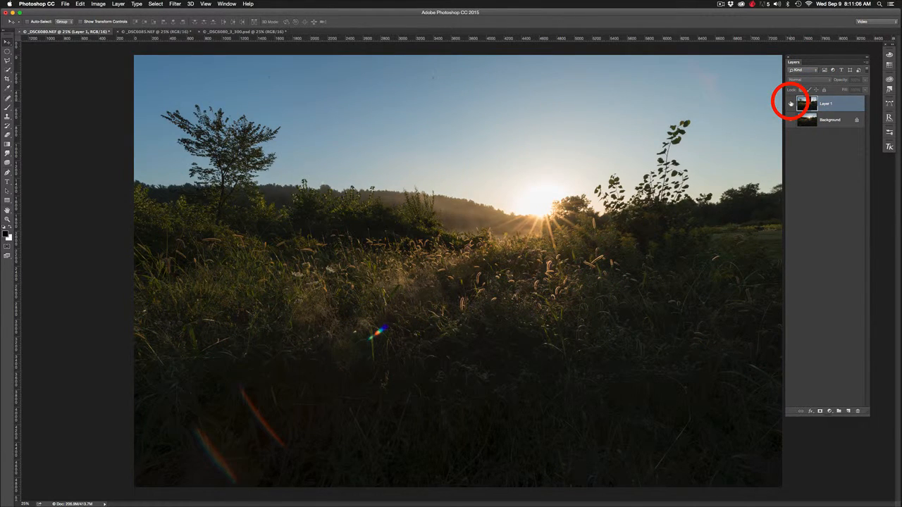
{"action": "left_click", "coordinate": [790, 104]}
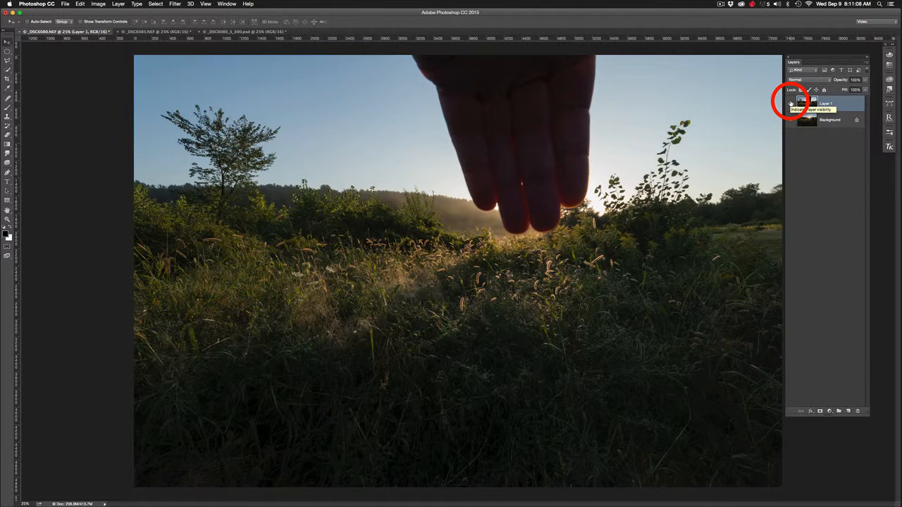
{"action": "left_click", "coordinate": [838, 123], "text": "shift"}
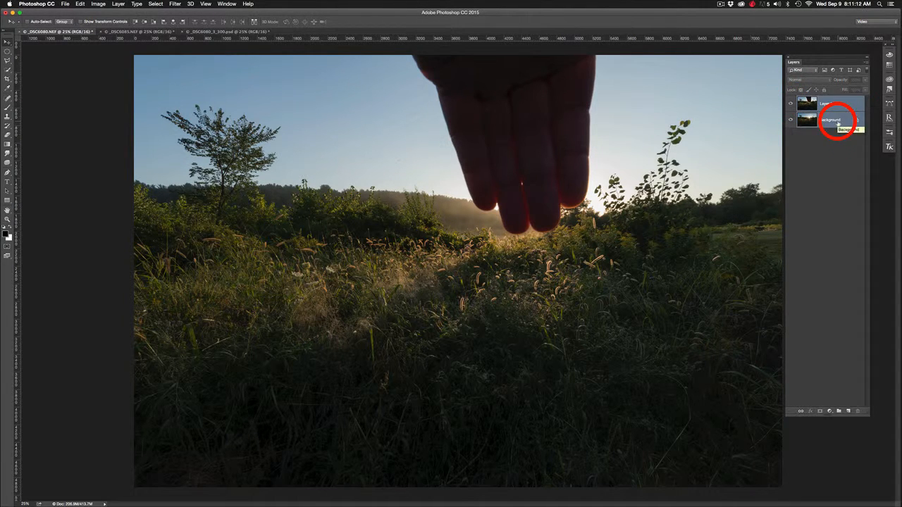
{"action": "left_click", "coordinate": [80, 4]}
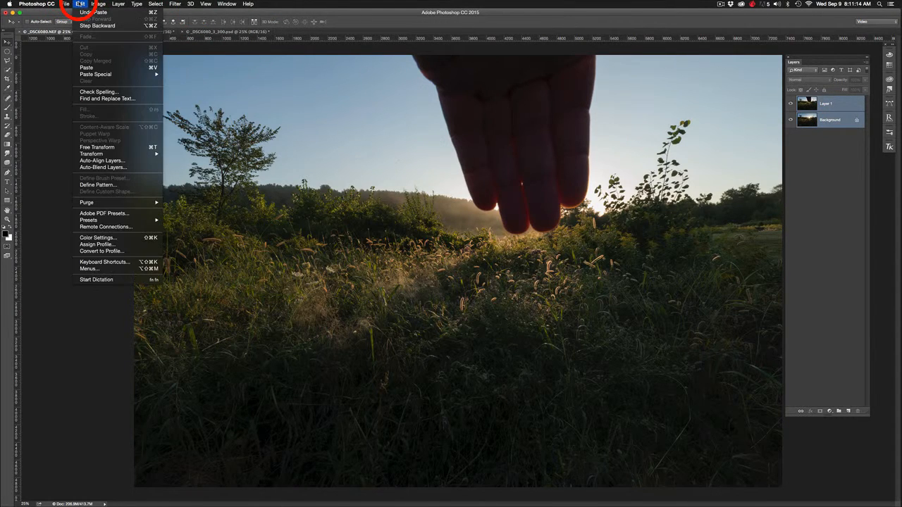
{"action": "left_click", "coordinate": [102, 161]}
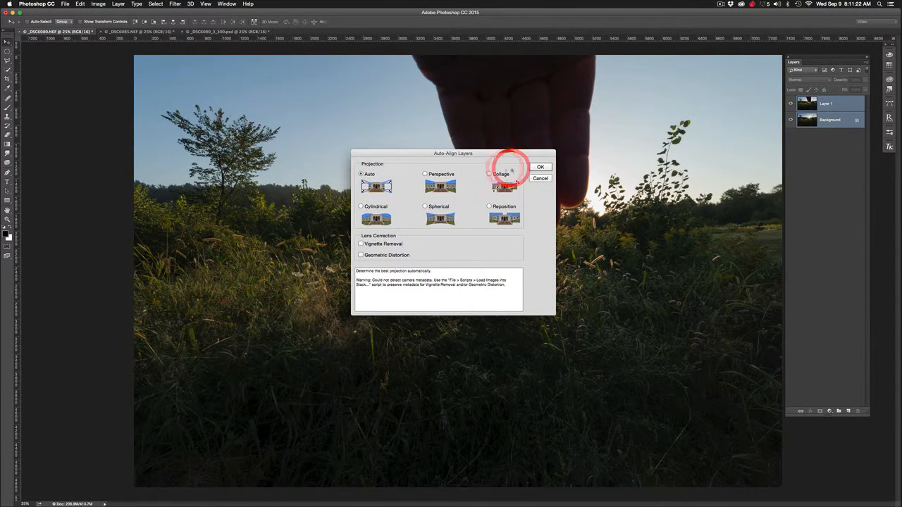
{"action": "left_click", "coordinate": [540, 168]}
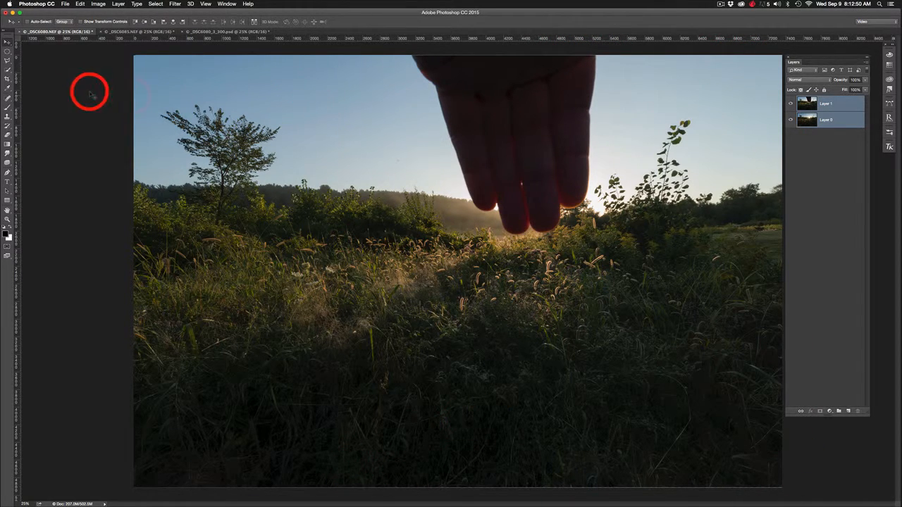
Crop a thin margin evenly off all four sides, to about 7260 px wide, and check the alignment by hiding and showing Layer 1
{"action": "left_click", "coordinate": [10, 79]}
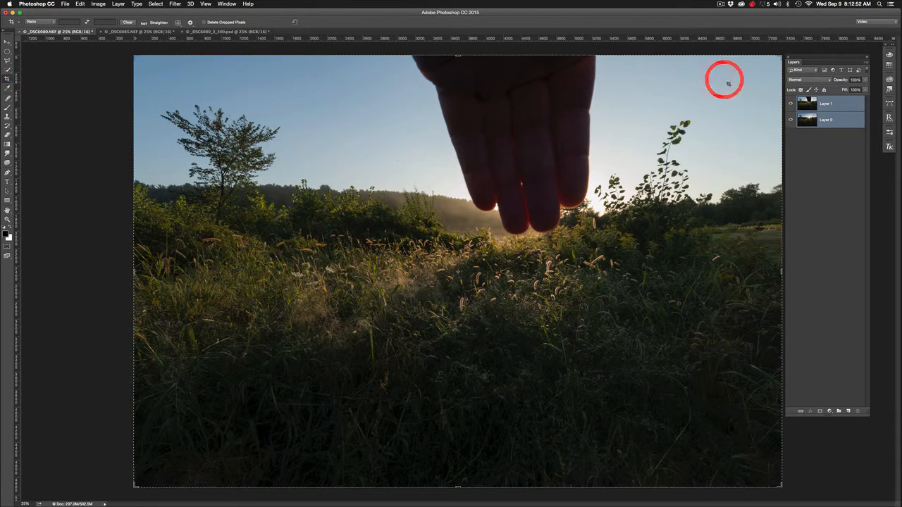
{"action": "left_click_drag", "start_coordinate": [775, 56], "coordinate": [779, 57]}
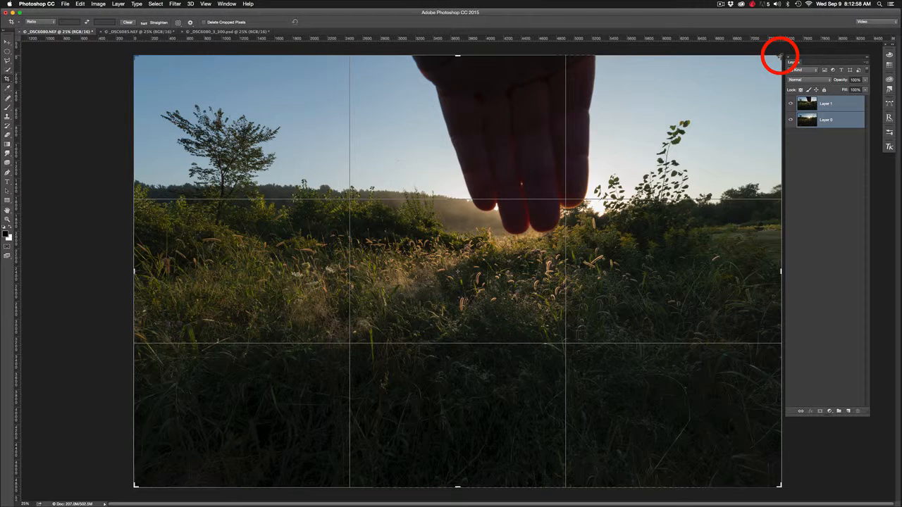
{"action": "left_click_drag", "start_coordinate": [780, 56], "coordinate": [776, 59]}
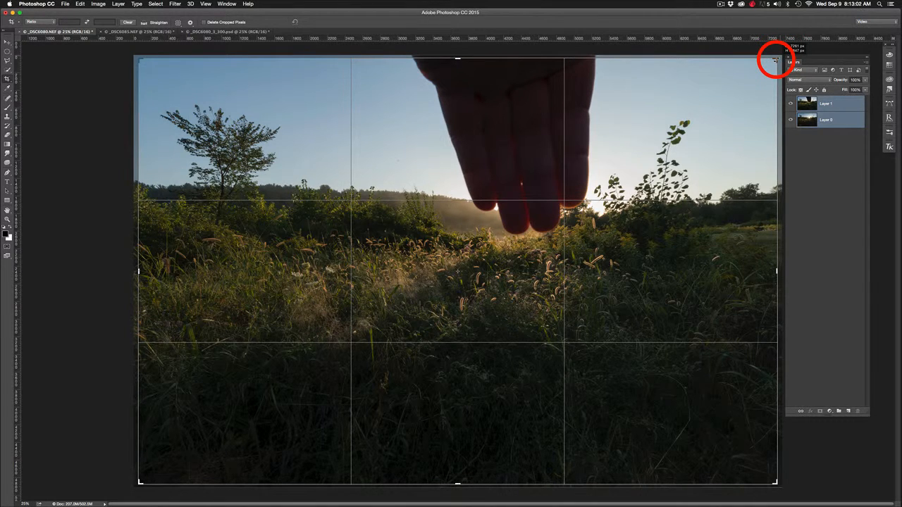
{"action": "left_click_drag", "start_coordinate": [775, 59], "coordinate": [776, 59]}
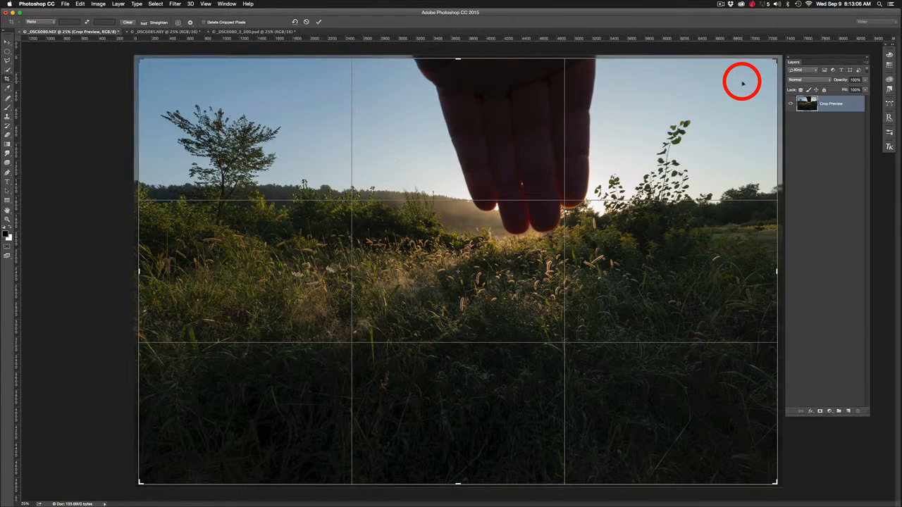
{"action": "key", "text": "Return"}
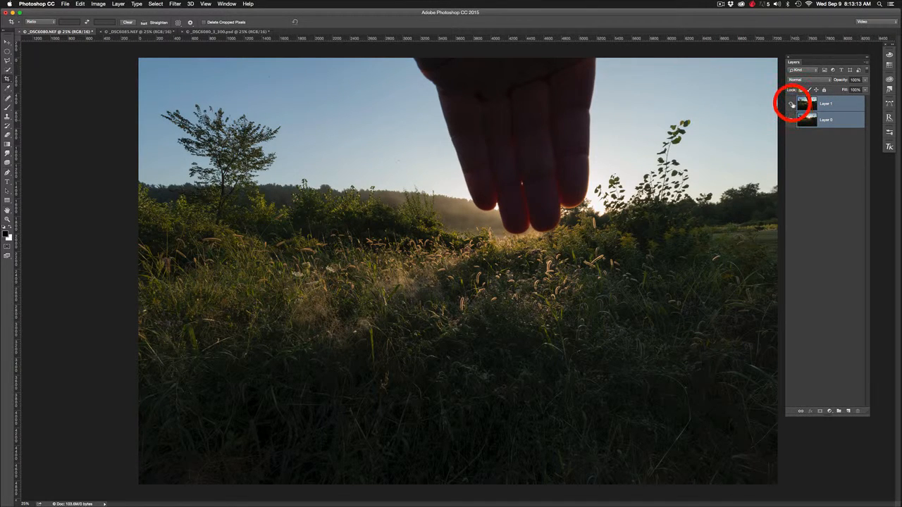
{"action": "left_click", "coordinate": [793, 104]}
{"action": "left_click", "coordinate": [792, 104]}
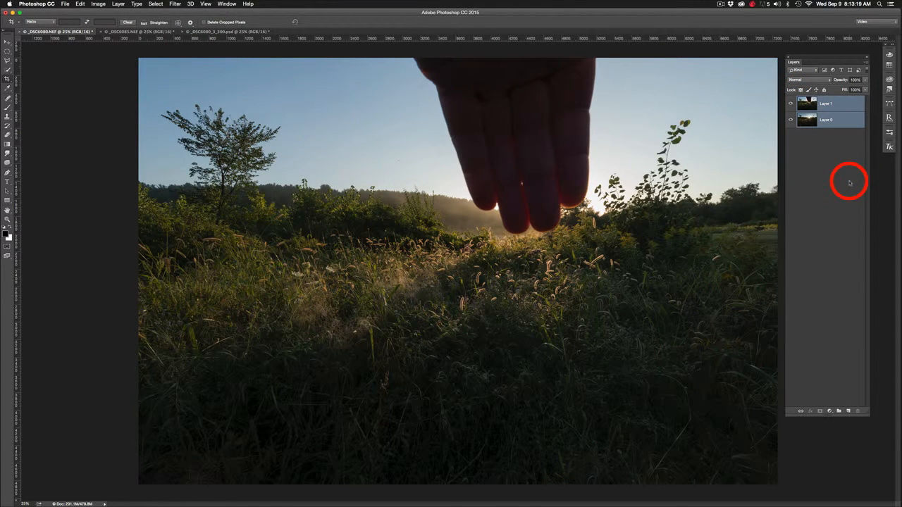
Add a black layer mask to Layer 1 alone, hiding the hand photo, and keep the mask active for editing
{"action": "left_click", "coordinate": [825, 104]}
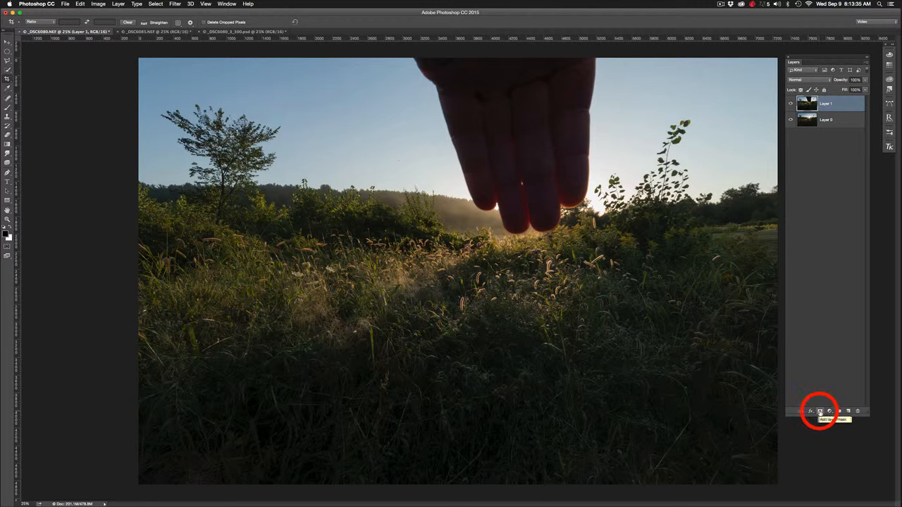
{"action": "left_click", "coordinate": [820, 412], "text": "alt"}
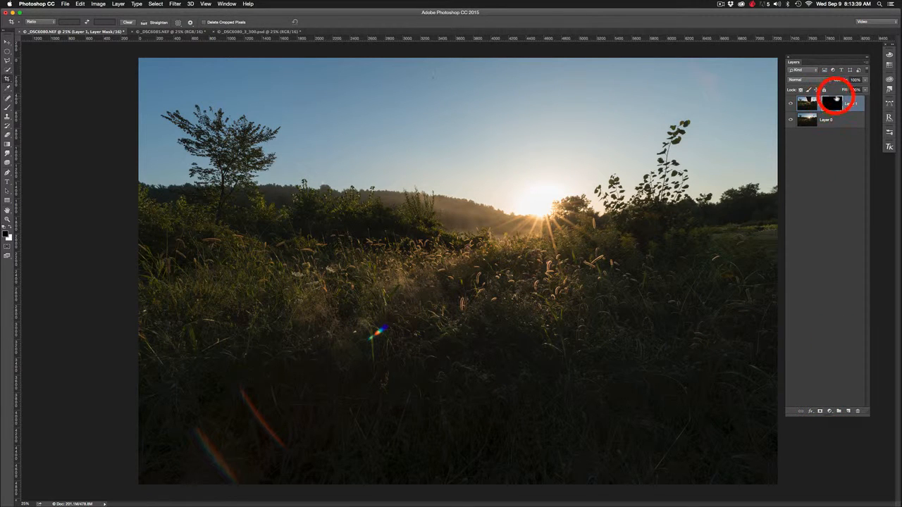
{"action": "left_click", "coordinate": [806, 106]}
{"action": "left_click", "coordinate": [831, 104]}
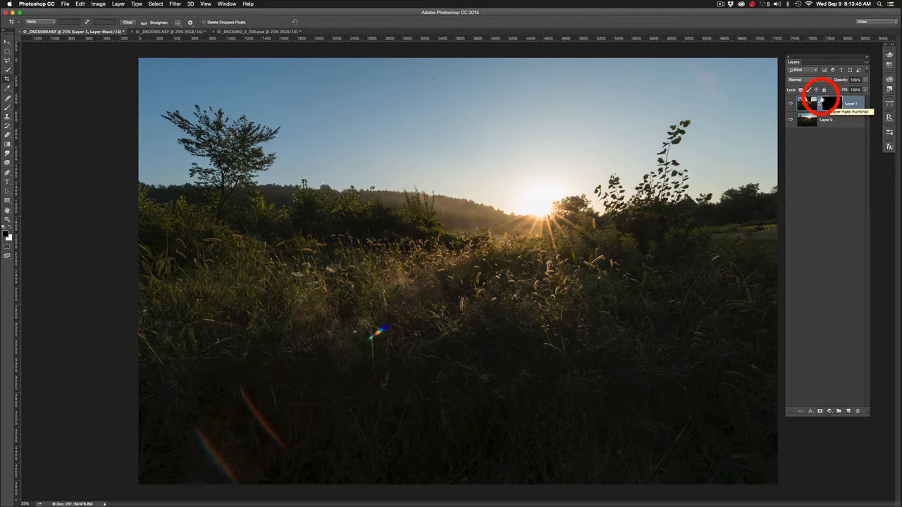
{"action": "left_click", "coordinate": [807, 103]}
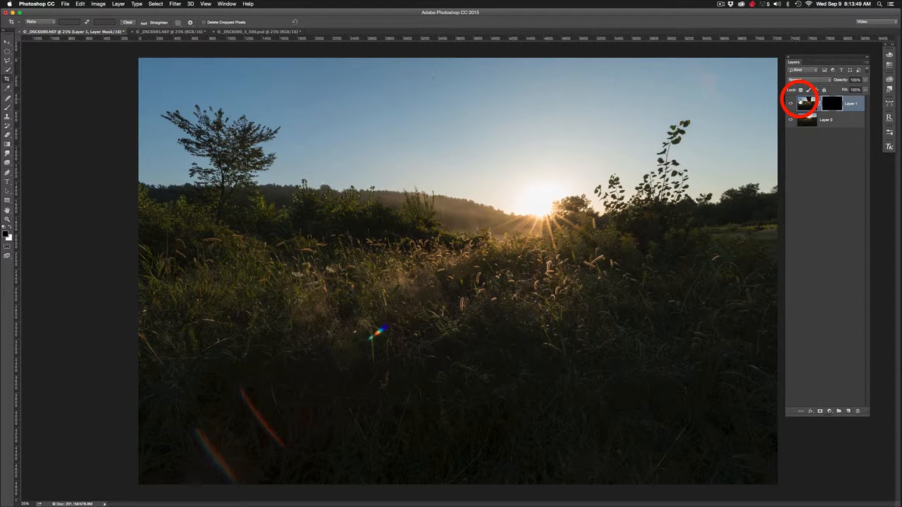
{"action": "left_click", "coordinate": [833, 103]}
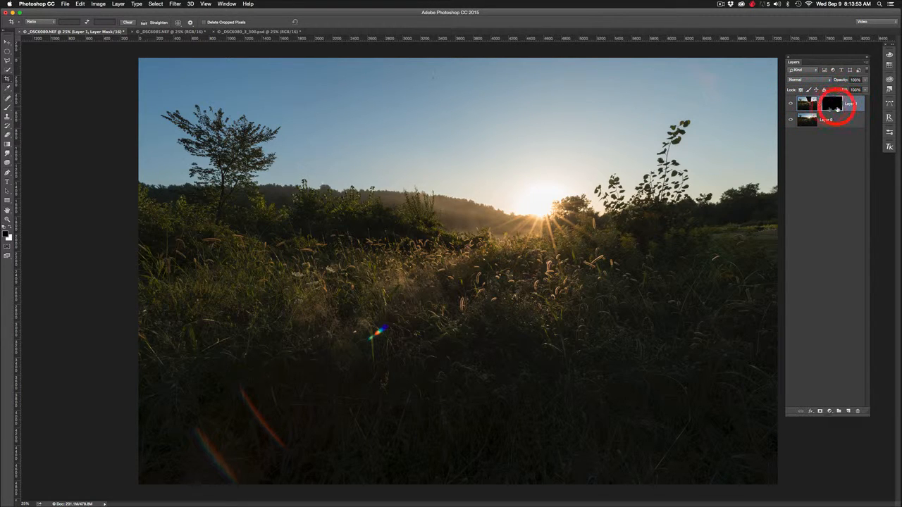
{"action": "left_click", "coordinate": [804, 103]}
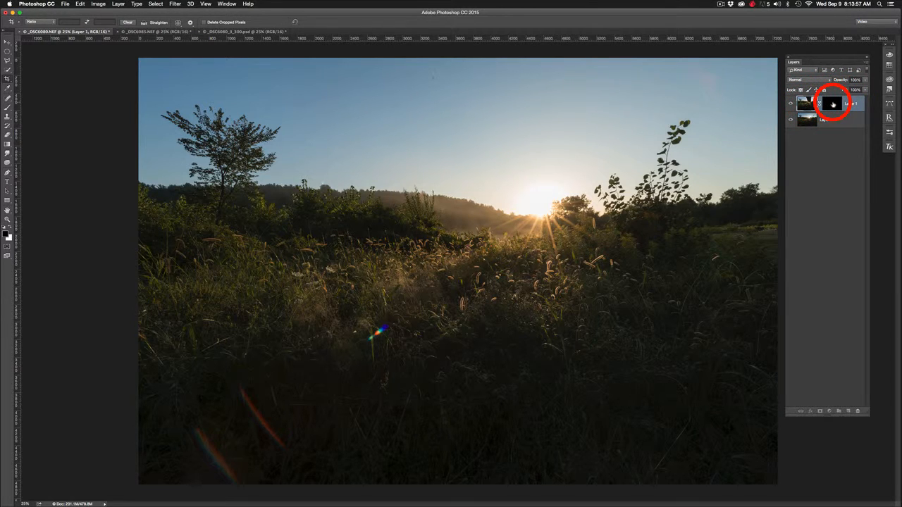
{"action": "left_click", "coordinate": [833, 104]}
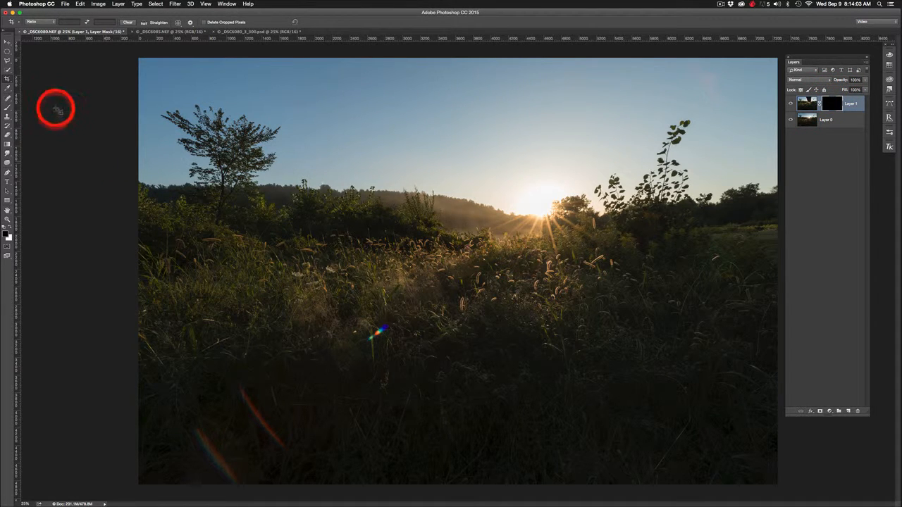
Paint white on Layer 1's mask over the lens flare at the centre of the grass, using an 800 px brush at 50% opacity
{"action": "left_click", "coordinate": [9, 107]}
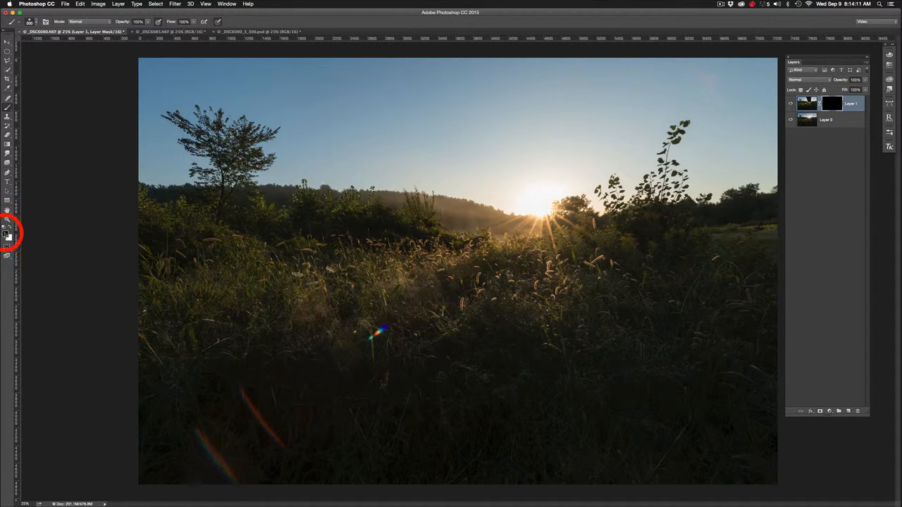
{"action": "left_click", "coordinate": [11, 231]}
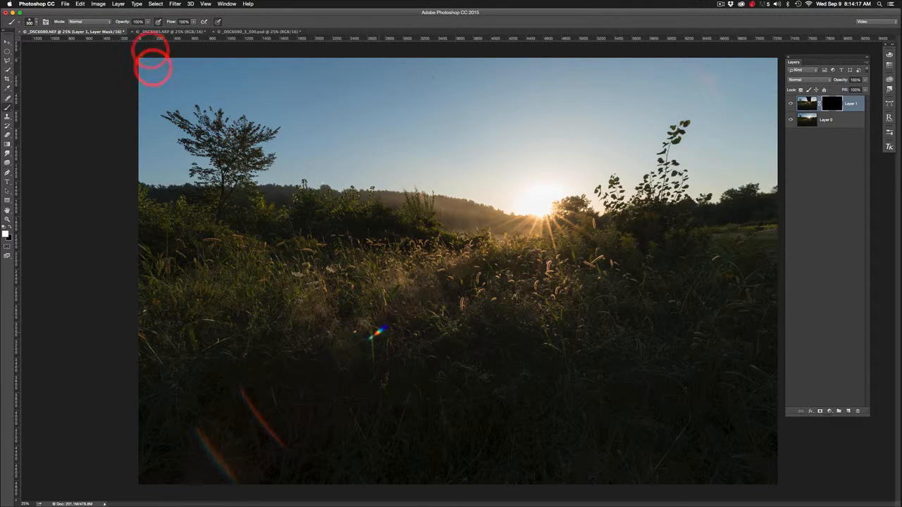
{"action": "left_click", "coordinate": [138, 21]}
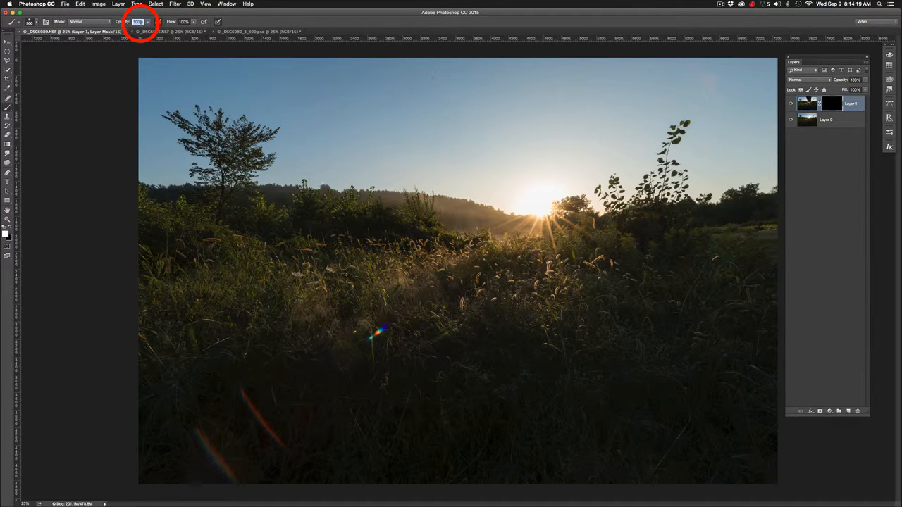
{"action": "type", "text": "50"}
{"action": "key", "text": "Return"}
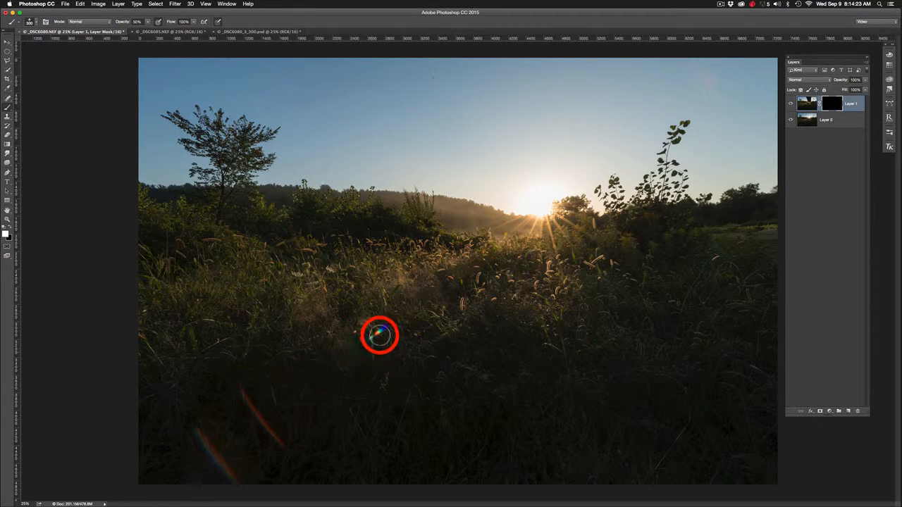
{"action": "left_click_drag", "start_coordinate": [379, 336], "coordinate": [381, 333]}
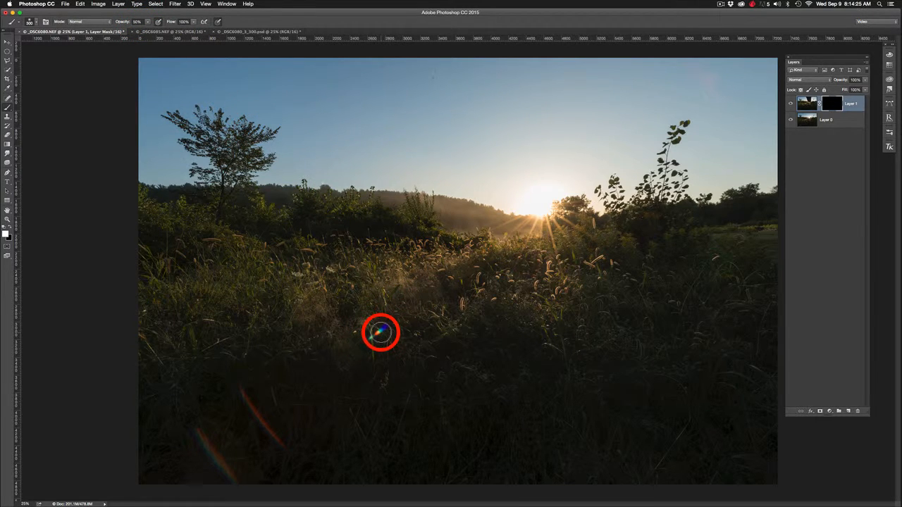
{"action": "key", "text": "bracketright"}
{"action": "key", "text": "bracketright"}
{"action": "key", "text": "bracketright"}
{"action": "key", "text": "bracketright"}
{"action": "key", "text": "bracketright"}
{"action": "left_click_drag", "start_coordinate": [380, 333], "coordinate": [379, 333]}
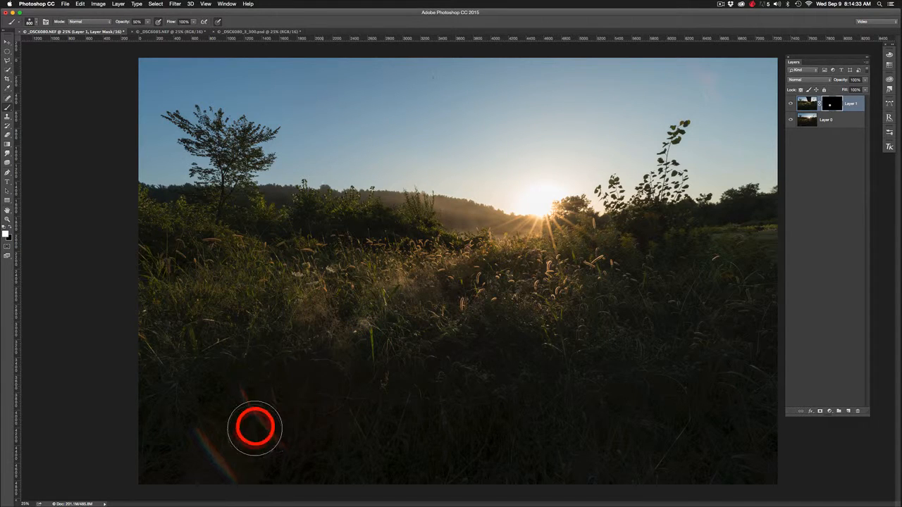
Paint white on the mask over the lower-left flare streaks and nearby grass, raising brush opacity to 100%, and compare with Layer 1 hidden
{"action": "mouse_move", "coordinate": [243, 398]}
{"action": "left_mouse_down"}
{"action": "mouse_move", "coordinate": [286, 443]}
{"action": "mouse_move", "coordinate": [235, 386]}
{"action": "mouse_move", "coordinate": [263, 409]}
{"action": "mouse_move", "coordinate": [256, 419]}
{"action": "mouse_move", "coordinate": [273, 452]}
{"action": "mouse_move", "coordinate": [212, 446]}
{"action": "mouse_move", "coordinate": [251, 496]}
{"action": "mouse_move", "coordinate": [239, 471]}
{"action": "mouse_move", "coordinate": [265, 477]}
{"action": "mouse_move", "coordinate": [289, 434]}
{"action": "mouse_move", "coordinate": [371, 377]}
{"action": "mouse_move", "coordinate": [376, 354]}
{"action": "mouse_move", "coordinate": [360, 345]}
{"action": "mouse_move", "coordinate": [404, 351]}
{"action": "mouse_move", "coordinate": [371, 391]}
{"action": "mouse_move", "coordinate": [419, 394]}
{"action": "mouse_move", "coordinate": [327, 361]}
{"action": "mouse_move", "coordinate": [332, 325]}
{"action": "mouse_move", "coordinate": [406, 312]}
{"action": "mouse_move", "coordinate": [440, 318]}
{"action": "mouse_move", "coordinate": [430, 341]}
{"action": "mouse_move", "coordinate": [379, 353]}
{"action": "mouse_move", "coordinate": [406, 330]}
{"action": "mouse_move", "coordinate": [399, 343]}
{"action": "mouse_move", "coordinate": [353, 346]}
{"action": "mouse_move", "coordinate": [389, 347]}
{"action": "mouse_move", "coordinate": [363, 397]}
{"action": "mouse_move", "coordinate": [379, 390]}
{"action": "mouse_move", "coordinate": [292, 369]}
{"action": "mouse_move", "coordinate": [382, 353]}
{"action": "mouse_move", "coordinate": [366, 318]}
{"action": "mouse_move", "coordinate": [415, 343]}
{"action": "mouse_move", "coordinate": [387, 368]}
{"action": "mouse_move", "coordinate": [412, 382]}
{"action": "left_mouse_up"}
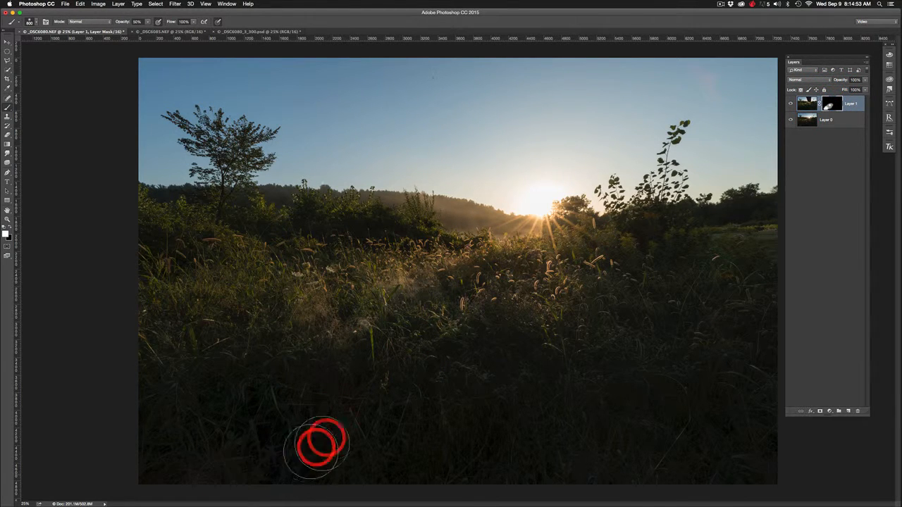
{"action": "key", "text": "0"}
{"action": "mouse_move", "coordinate": [334, 419]}
{"action": "left_mouse_down"}
{"action": "mouse_move", "coordinate": [336, 385]}
{"action": "mouse_move", "coordinate": [377, 351]}
{"action": "mouse_move", "coordinate": [367, 340]}
{"action": "mouse_move", "coordinate": [336, 375]}
{"action": "mouse_move", "coordinate": [375, 399]}
{"action": "mouse_move", "coordinate": [383, 386]}
{"action": "mouse_move", "coordinate": [350, 373]}
{"action": "mouse_move", "coordinate": [316, 384]}
{"action": "mouse_move", "coordinate": [326, 382]}
{"action": "mouse_move", "coordinate": [311, 378]}
{"action": "mouse_move", "coordinate": [321, 380]}
{"action": "mouse_move", "coordinate": [304, 390]}
{"action": "mouse_move", "coordinate": [309, 374]}
{"action": "mouse_move", "coordinate": [317, 383]}
{"action": "mouse_move", "coordinate": [255, 439]}
{"action": "mouse_move", "coordinate": [206, 461]}
{"action": "mouse_move", "coordinate": [243, 461]}
{"action": "mouse_move", "coordinate": [357, 362]}
{"action": "mouse_move", "coordinate": [379, 330]}
{"action": "mouse_move", "coordinate": [410, 344]}
{"action": "mouse_move", "coordinate": [418, 370]}
{"action": "mouse_move", "coordinate": [397, 320]}
{"action": "mouse_move", "coordinate": [377, 312]}
{"action": "mouse_move", "coordinate": [390, 348]}
{"action": "left_mouse_up"}
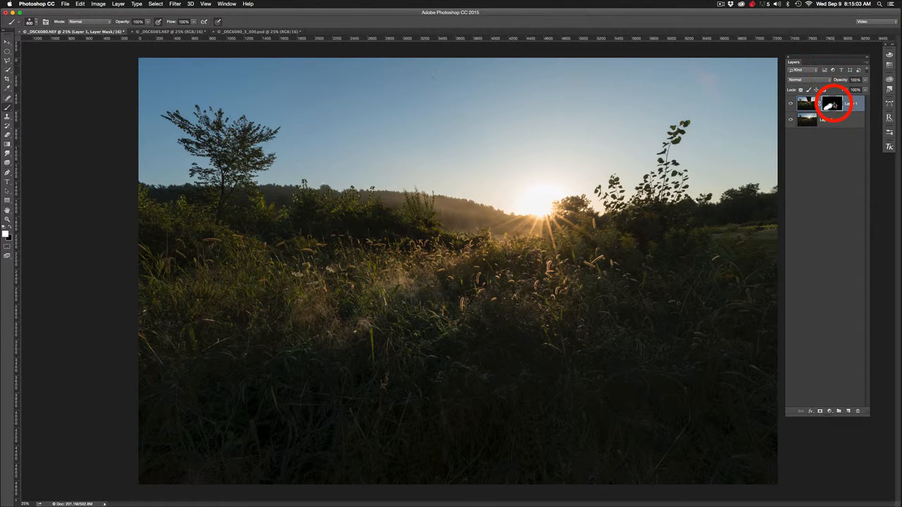
{"action": "left_click", "coordinate": [808, 106]}
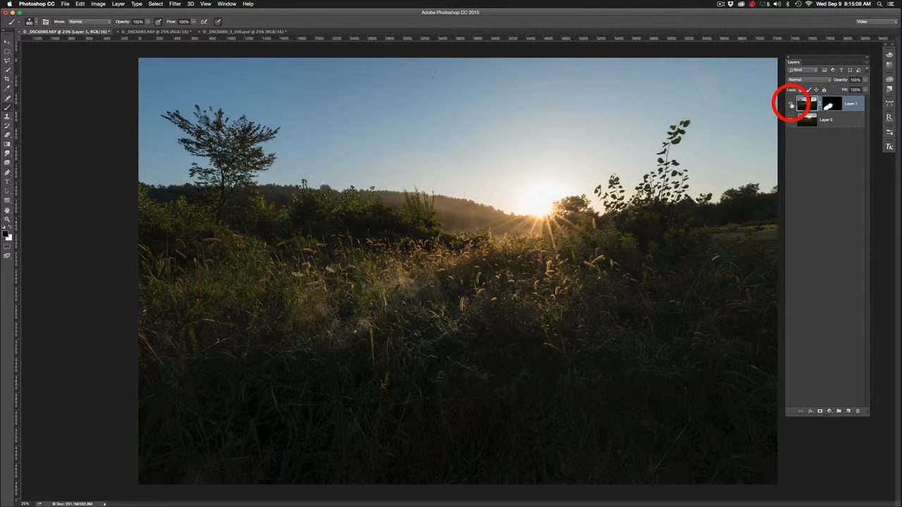
{"action": "left_click", "coordinate": [791, 104]}
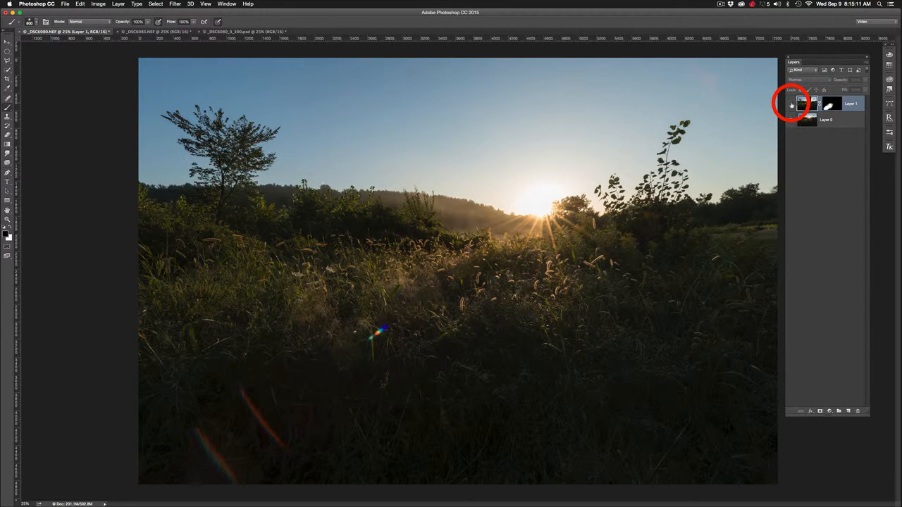
{"action": "left_click", "coordinate": [792, 104]}
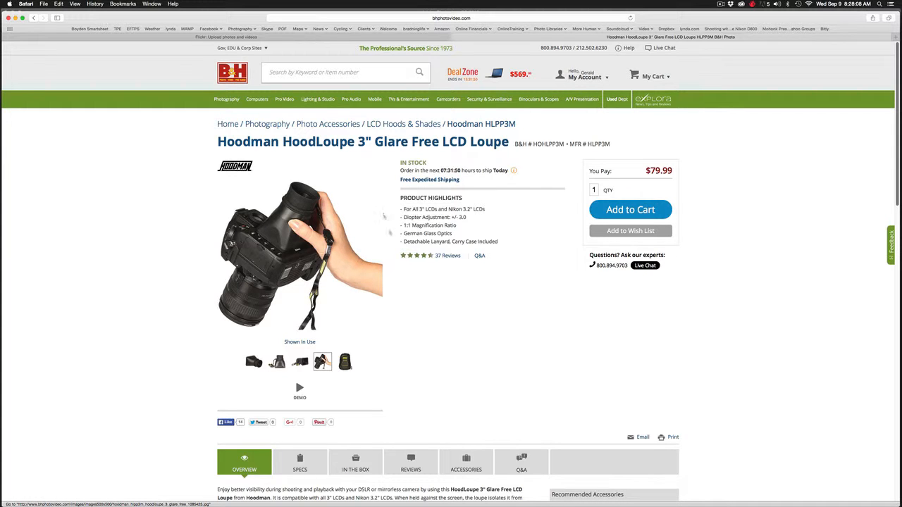
In Safari, view the bottom-view and carry-case photos of the Hoodman HoodLoupe on the B&H product page
{"action": "left_click", "coordinate": [276, 362]}
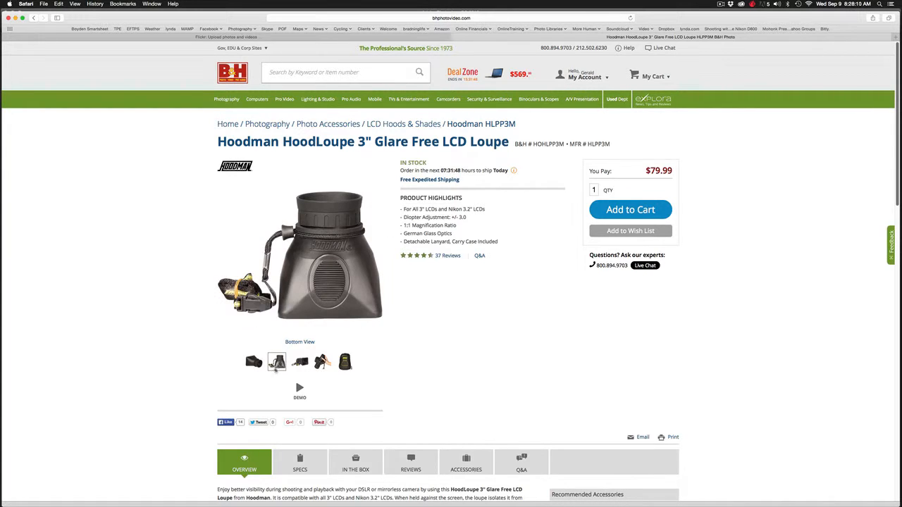
{"action": "left_click", "coordinate": [345, 361]}
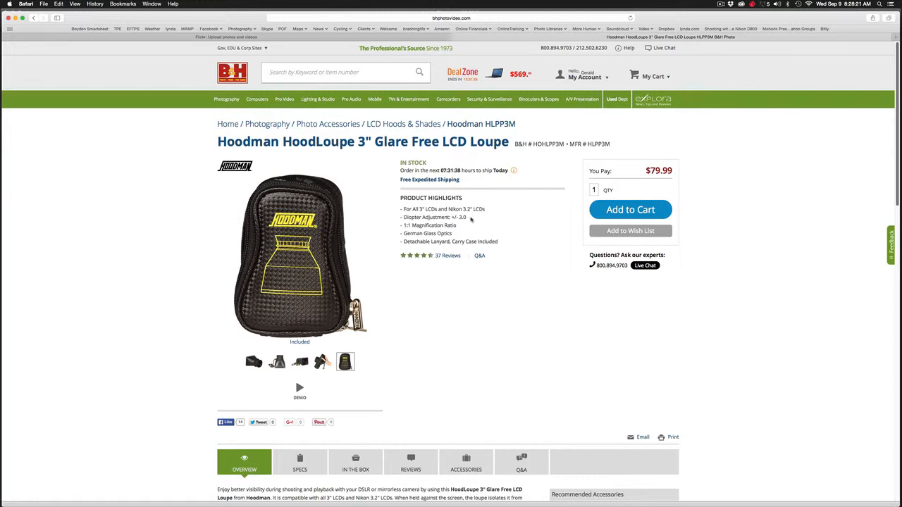
{"action": "left_click", "coordinate": [277, 362]}
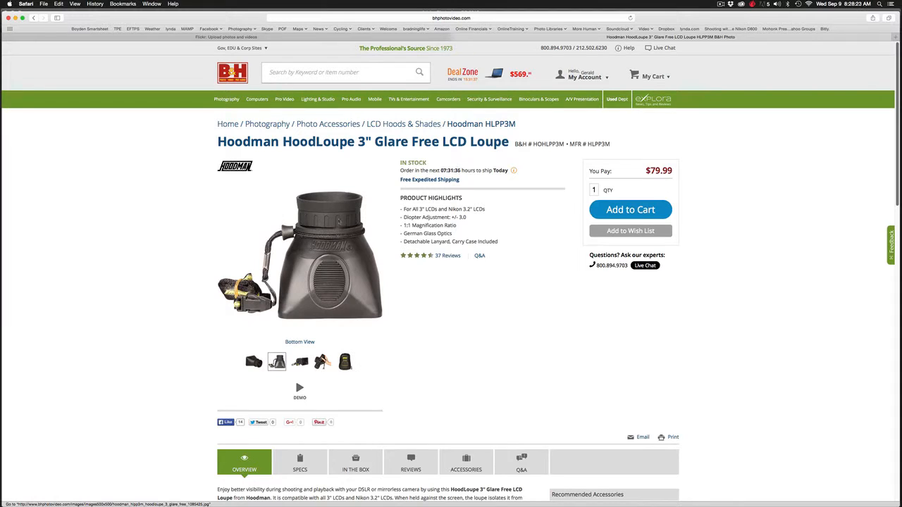